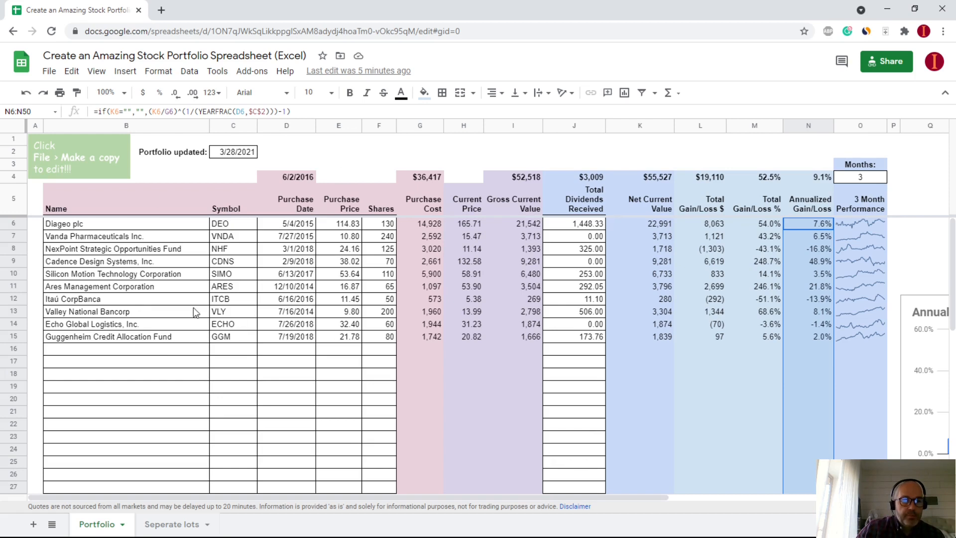
# - Review the Valley National Bancorp holding across its row in the Portfolio sheet
pyautogui.click(151, 312)
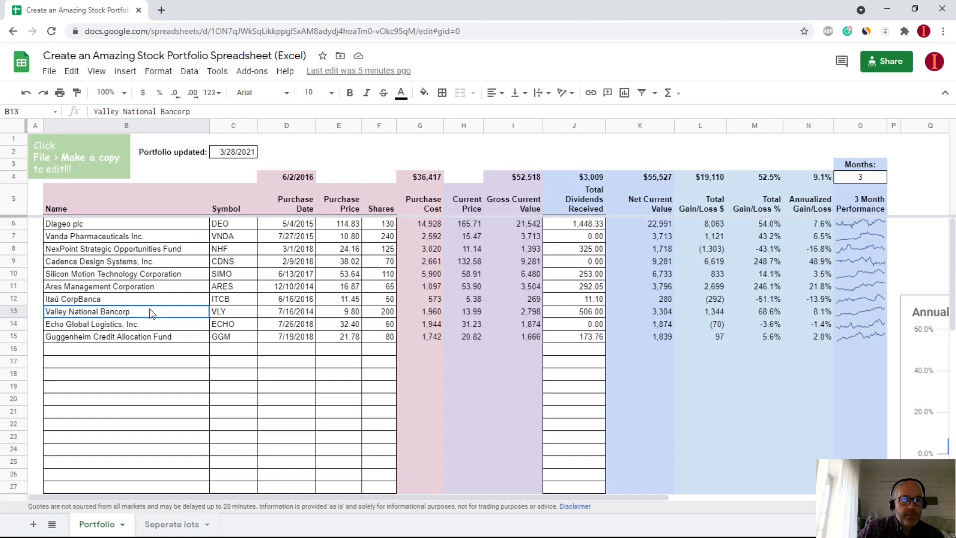
pyautogui.moveTo(152, 311); pyautogui.dragTo(859, 317)
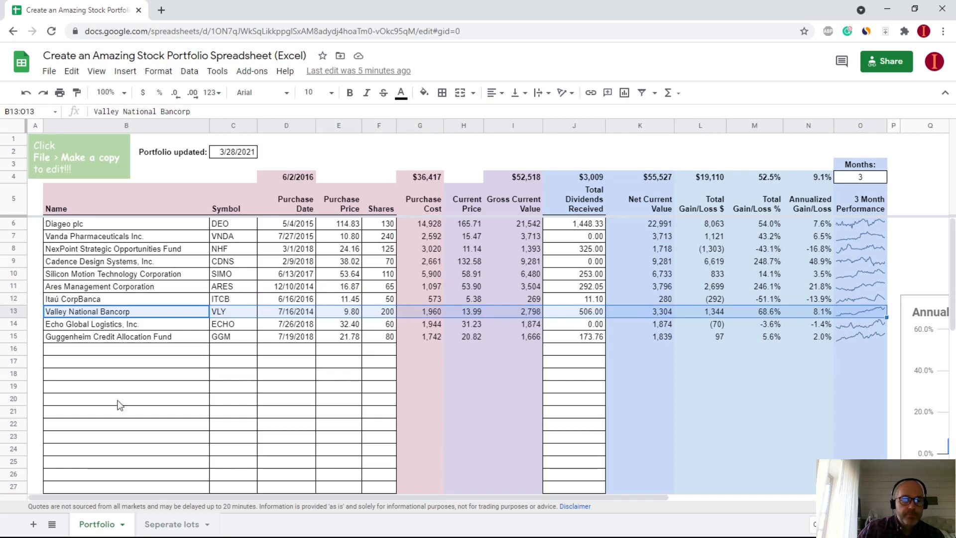
pyautogui.click(130, 351)
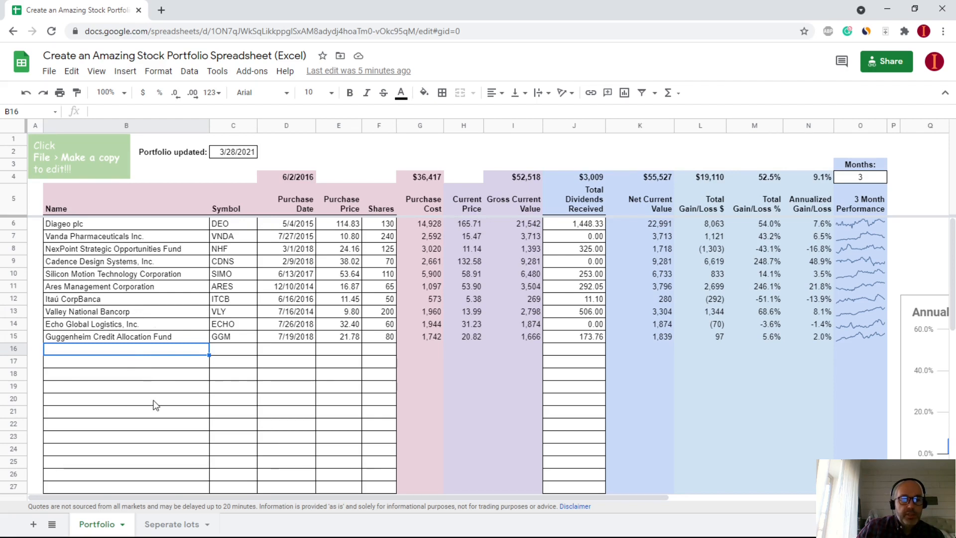
# - Open the Seperate lots sheet and inspect Lot 1's current price formula, symbol, purchase date, purchase price and shares
pyautogui.click(185, 525)
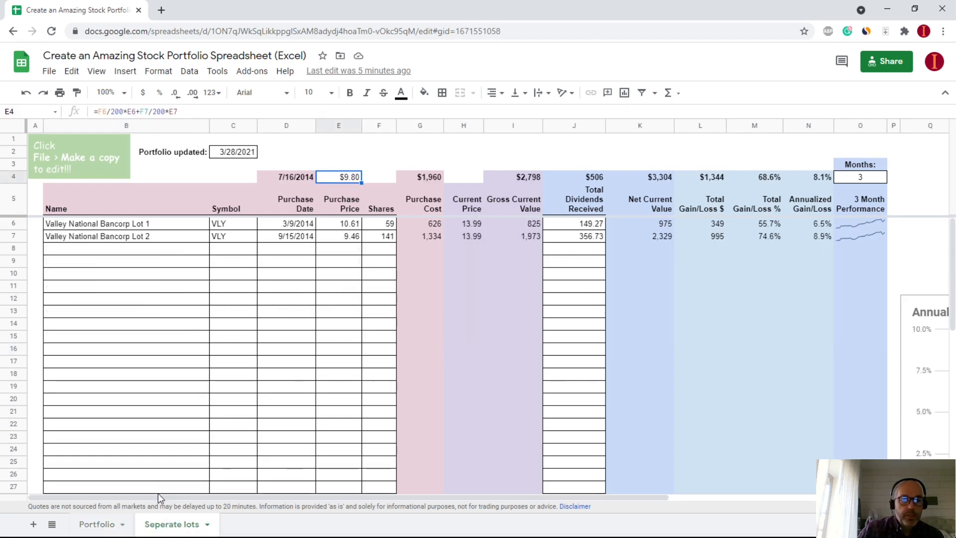
pyautogui.click(132, 226)
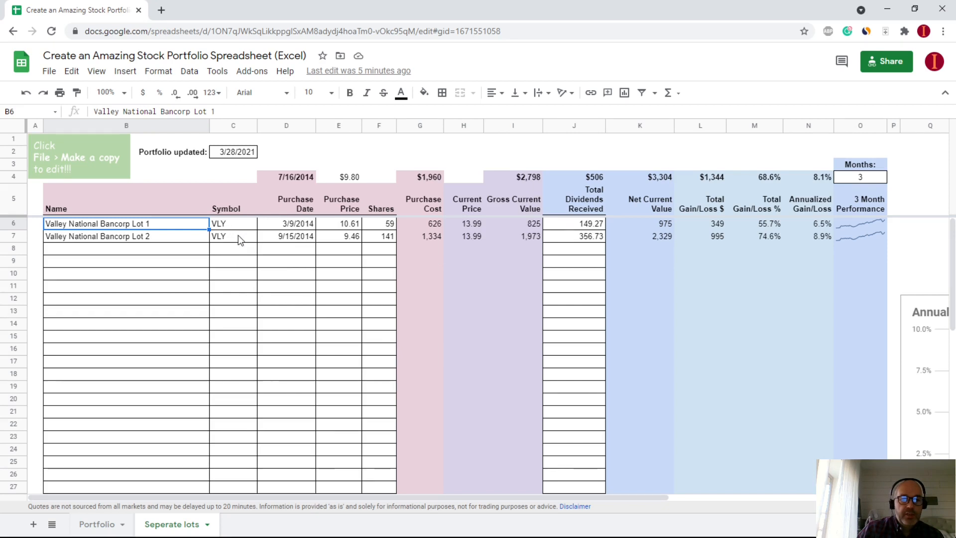
pyautogui.click(480, 226)
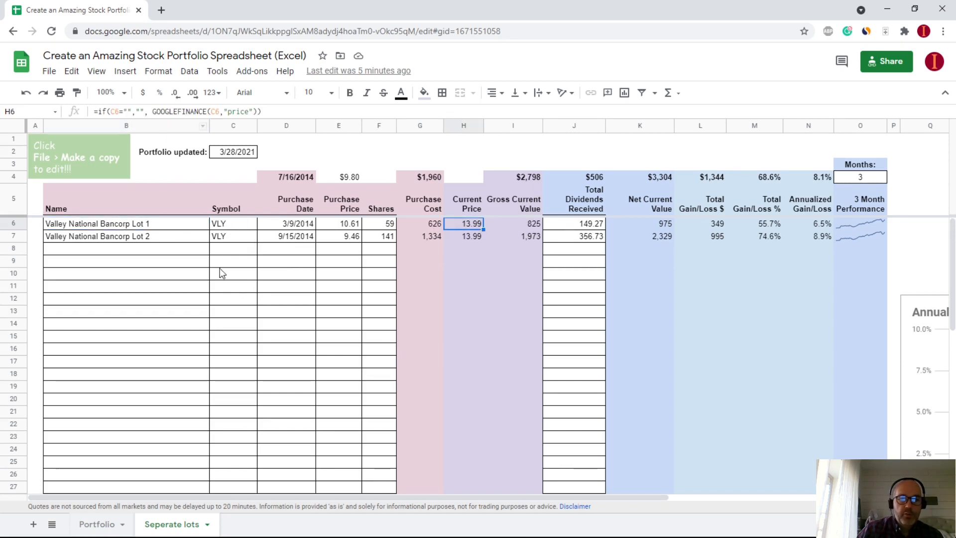
pyautogui.click(226, 227)
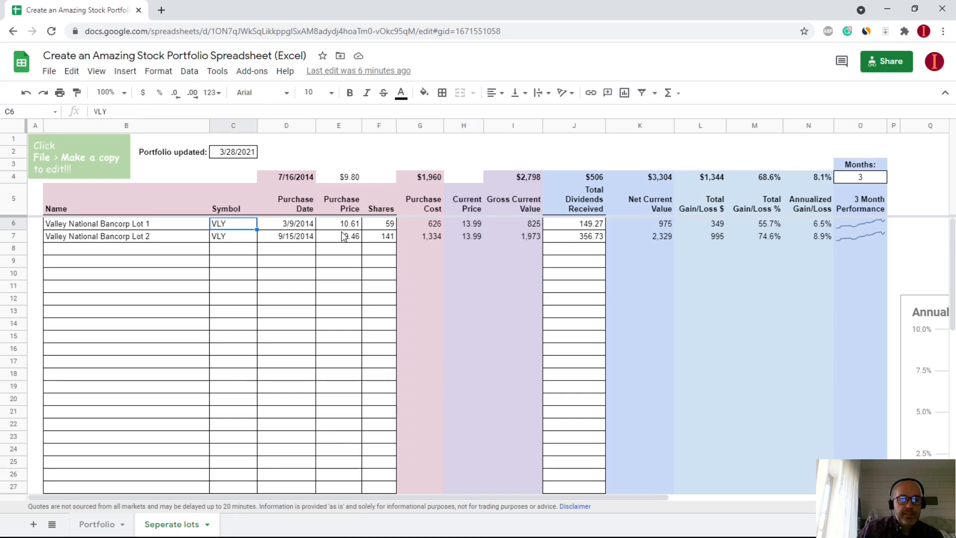
pyautogui.click(304, 229)
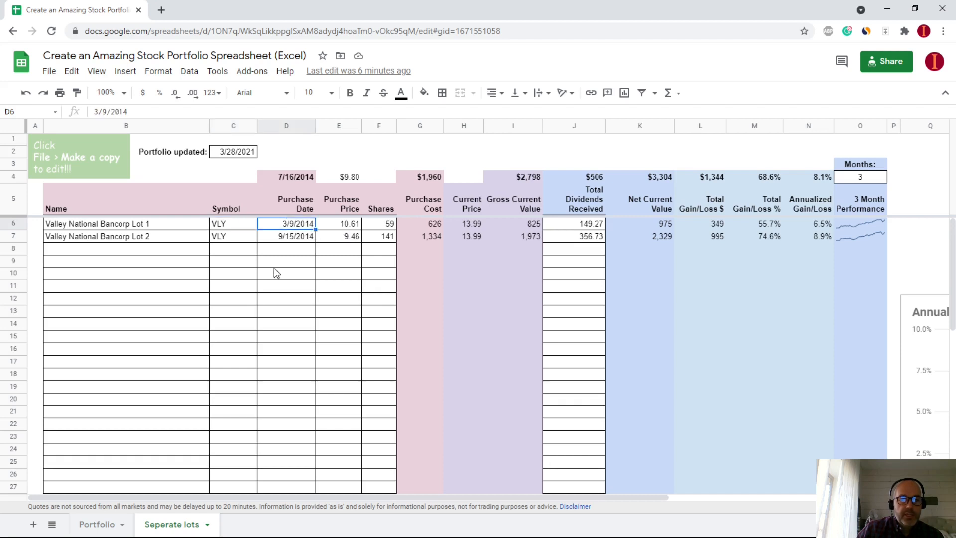
pyautogui.click(342, 225)
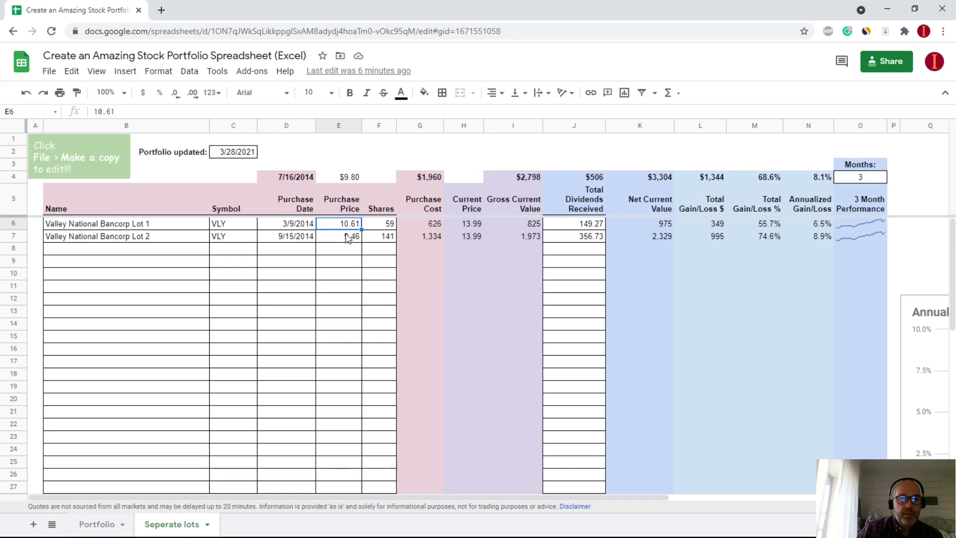
pyautogui.click(377, 224)
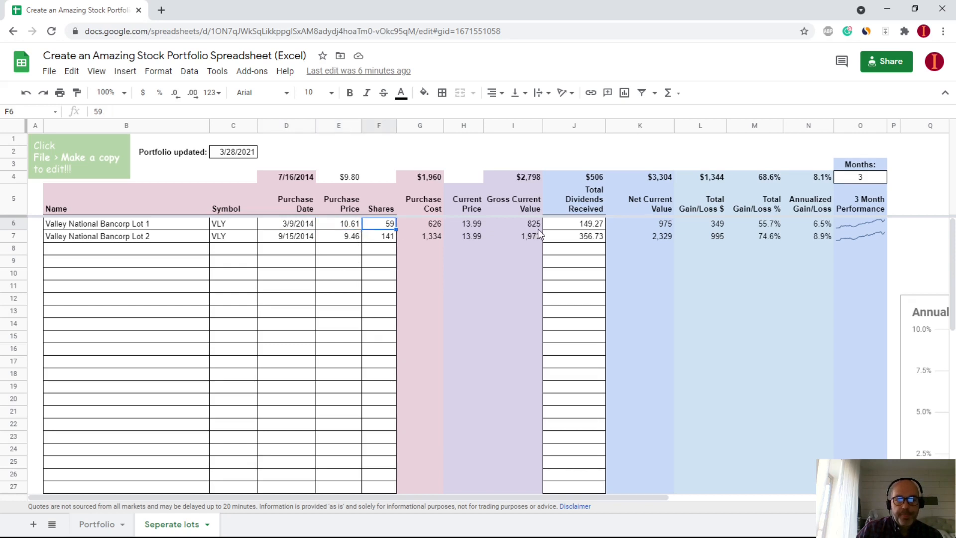
# - Examine how the dividends received are allocated to the two Valley National Bancorp lots by share count
pyautogui.click(590, 228)
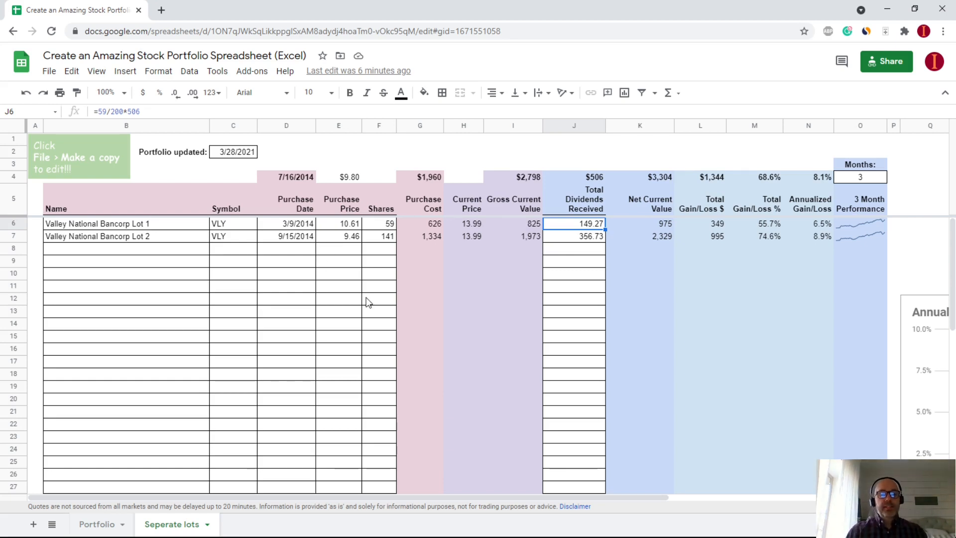
pyautogui.click(386, 238)
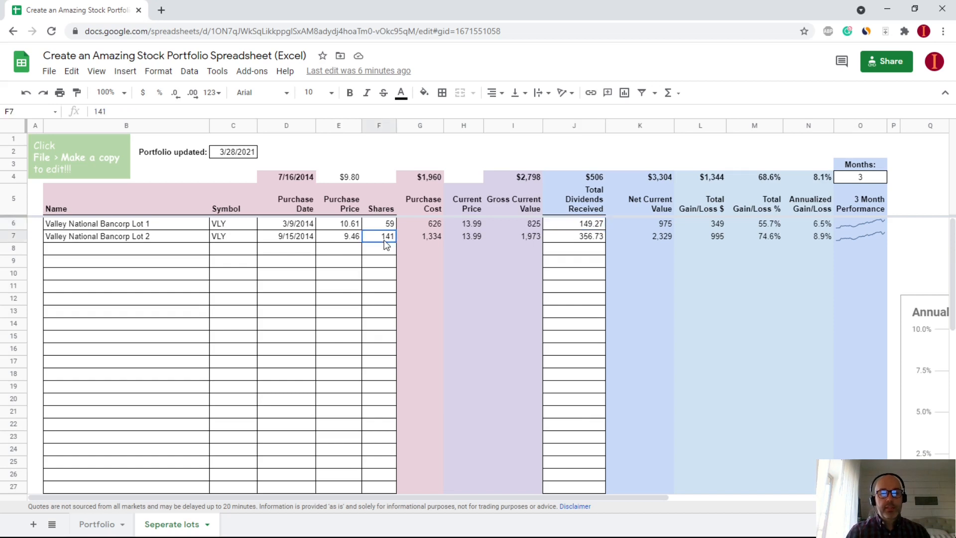
pyautogui.click(590, 241)
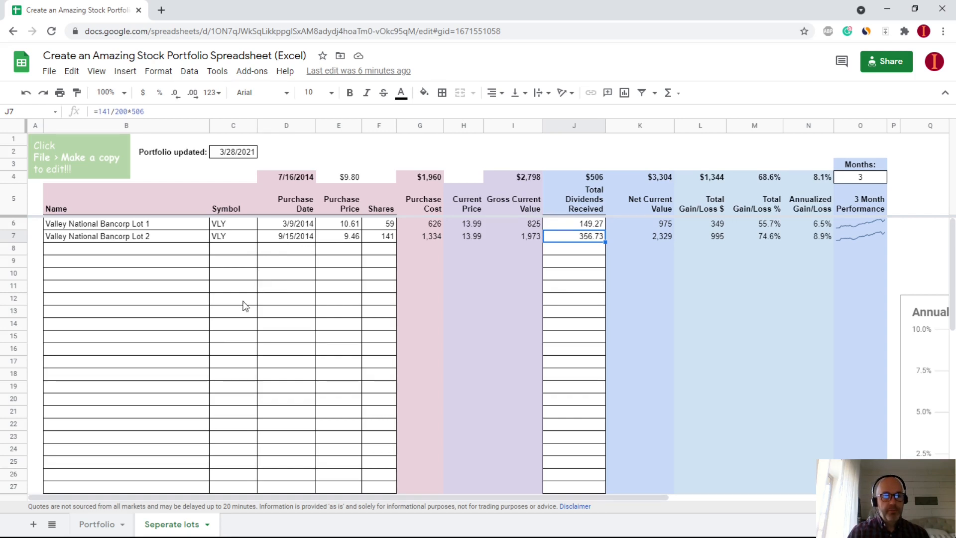
# - Duplicate the Portfolio sheet
pyautogui.click(102, 524)
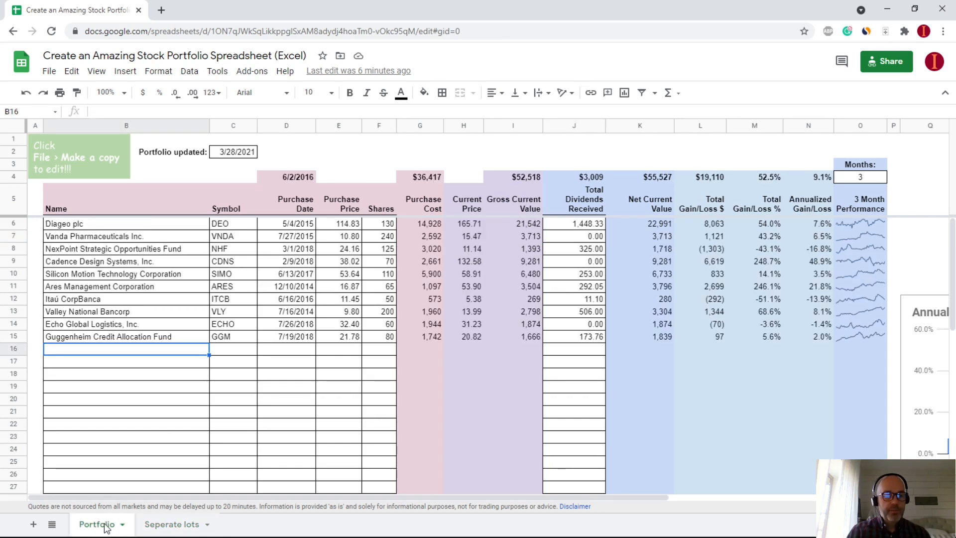
pyautogui.rightClick(105, 526)
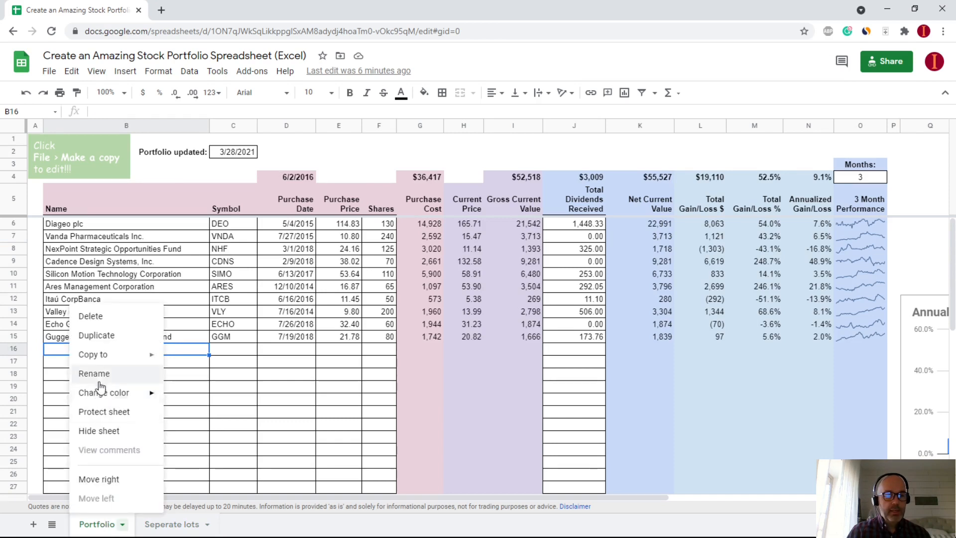
pyautogui.click(100, 336)
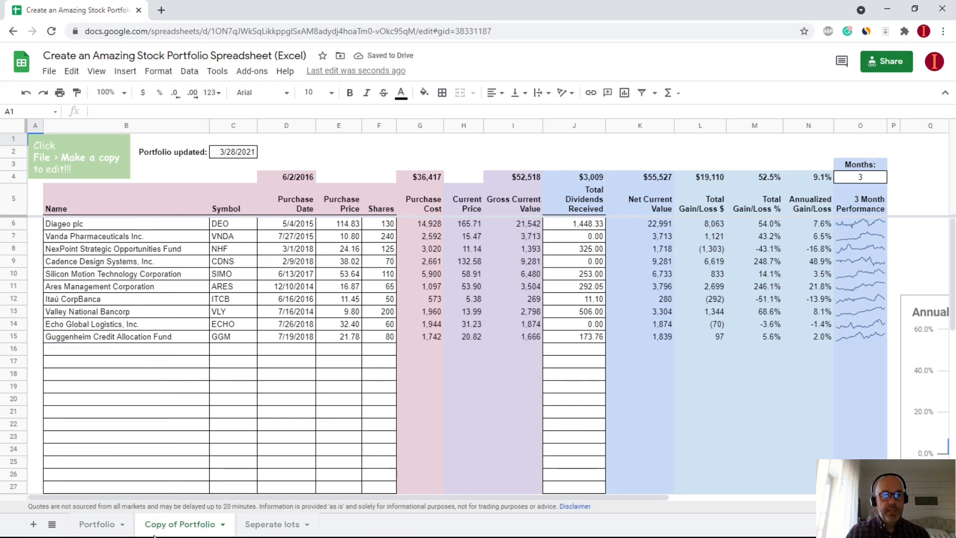
# - Check the weighted purchase date formula in Seperate lots against the Valley National Bancorp date, shares and dividends in Portfolio
pyautogui.click(272, 524)
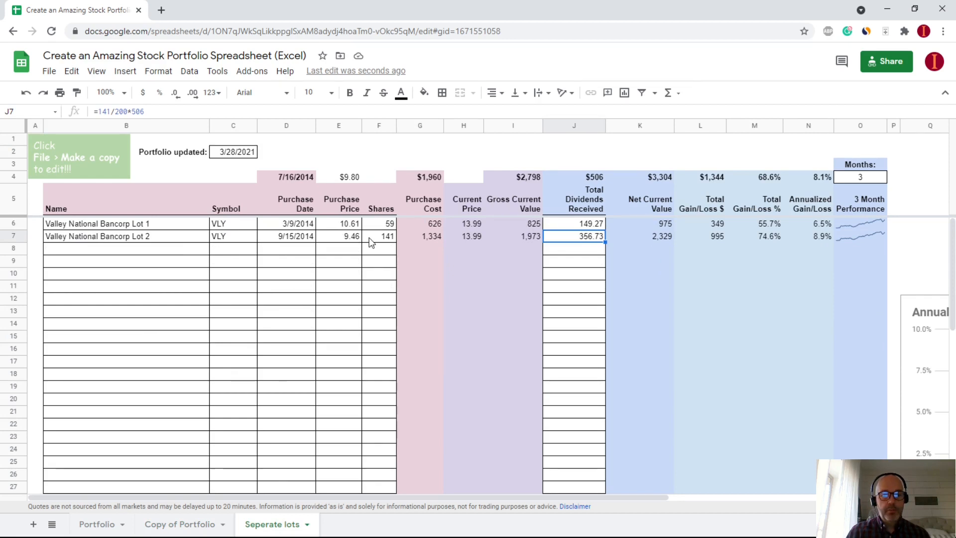
pyautogui.click(292, 177)
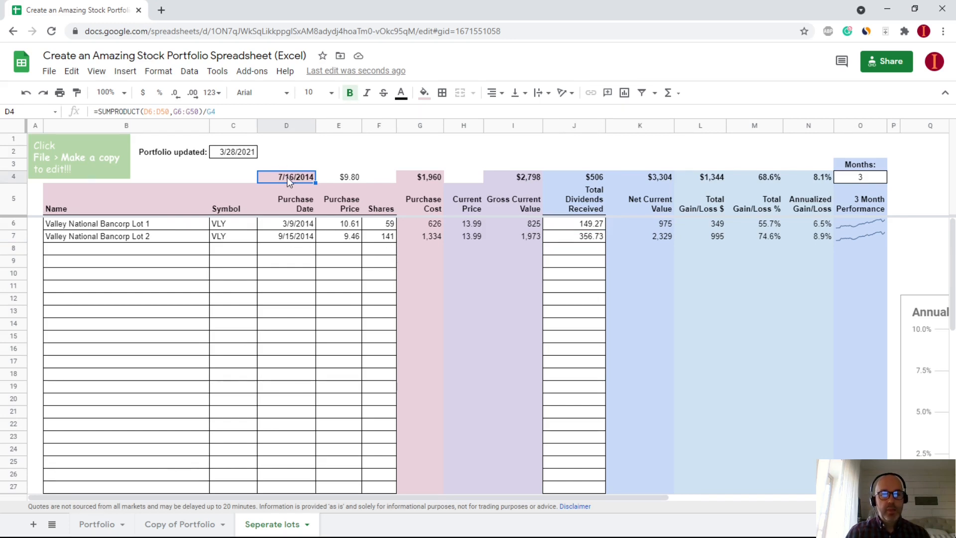
pyautogui.click(97, 524)
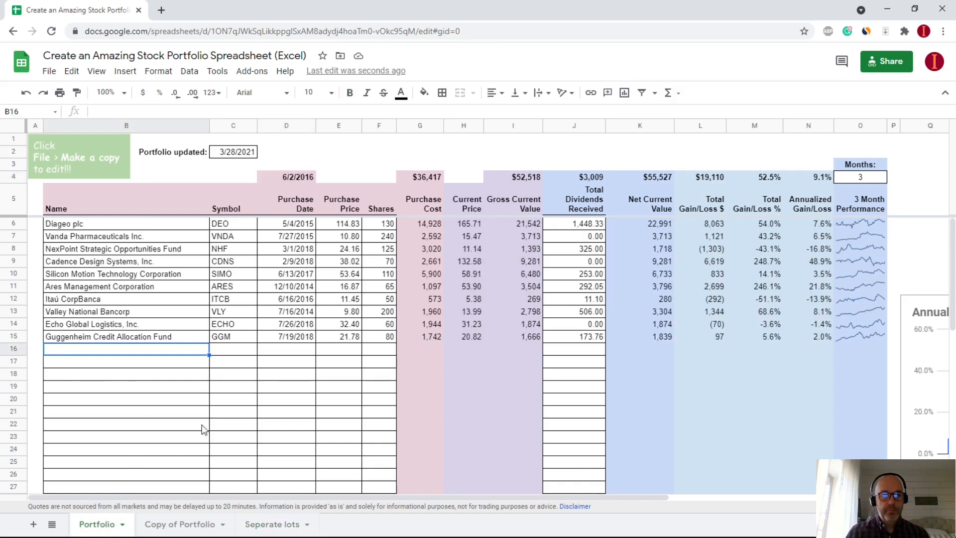
pyautogui.click(282, 312)
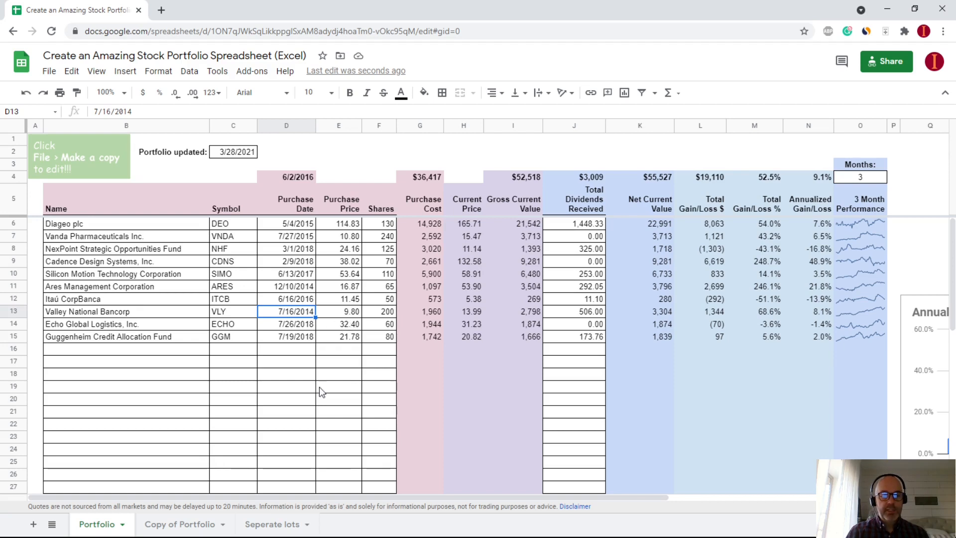
pyautogui.click(389, 313)
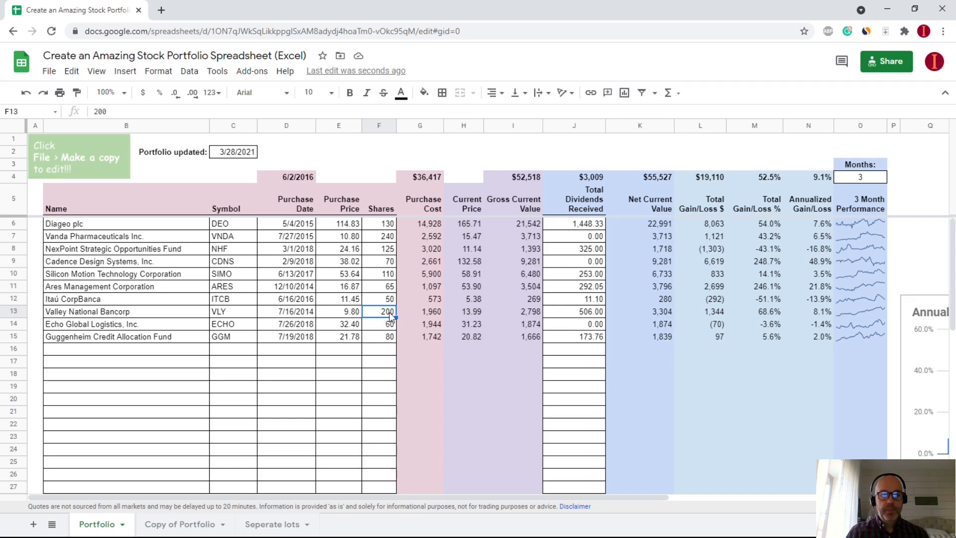
pyautogui.click(589, 312)
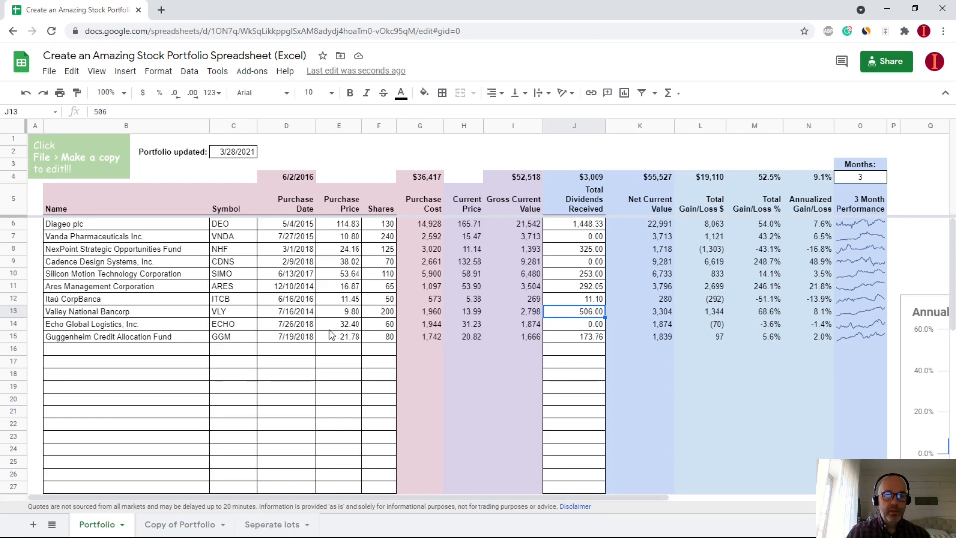
# - Examine the weighted average purchase price formula in cell E4 of Seperate lots and the cells it references
pyautogui.click(272, 524)
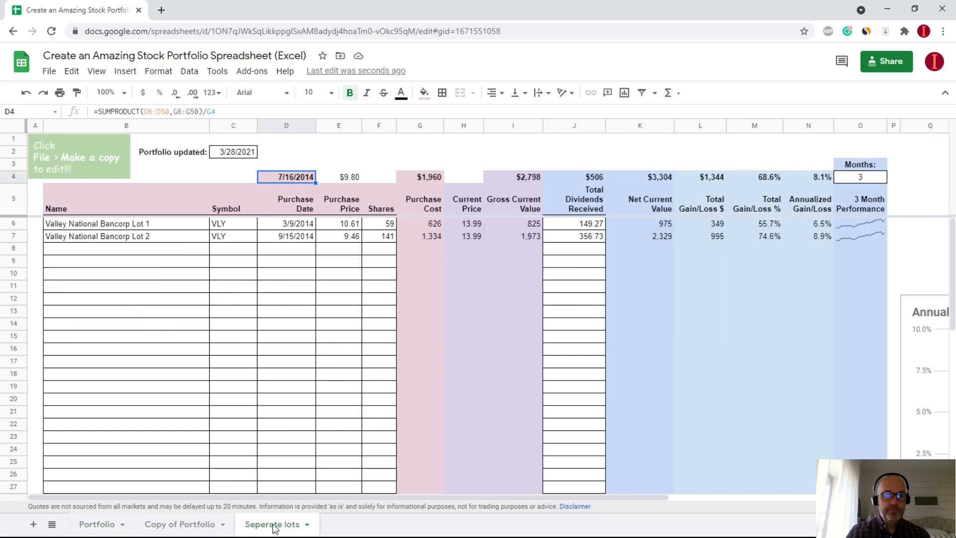
pyautogui.click(343, 178)
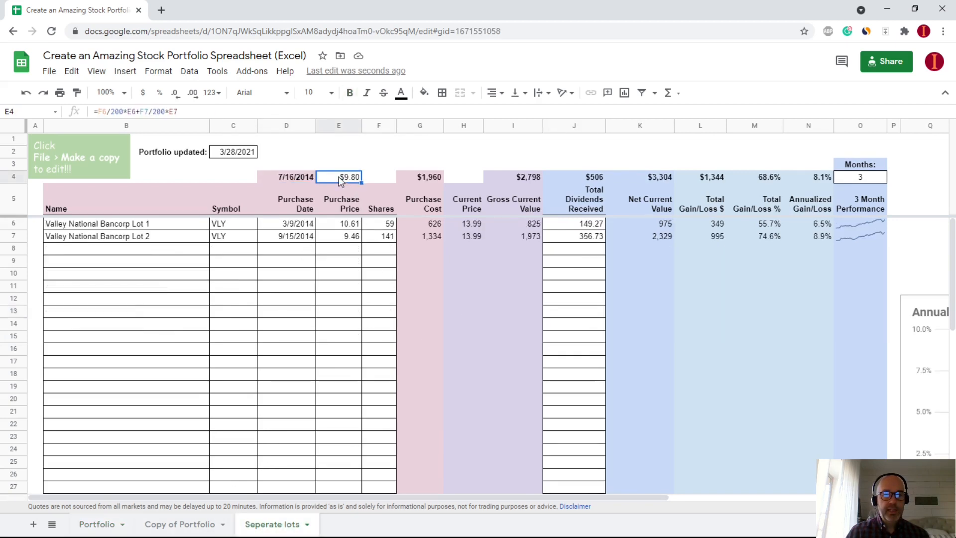
pyautogui.doubleClick(351, 180)
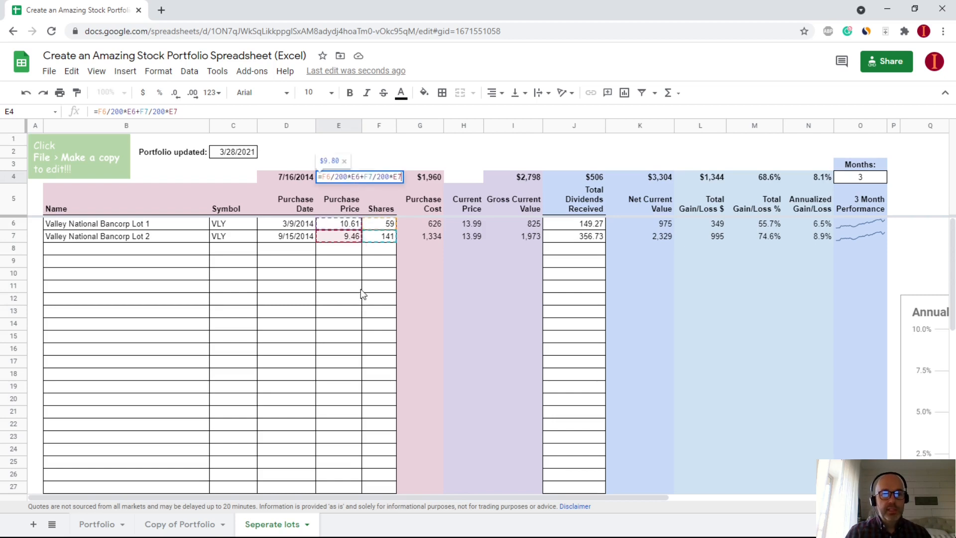
pyautogui.press('Escape')
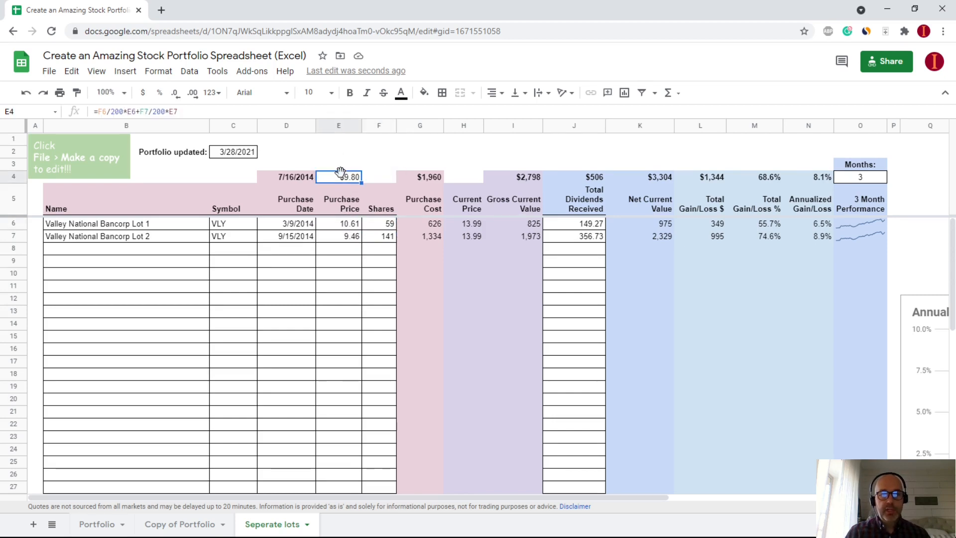
pyautogui.press('F2')
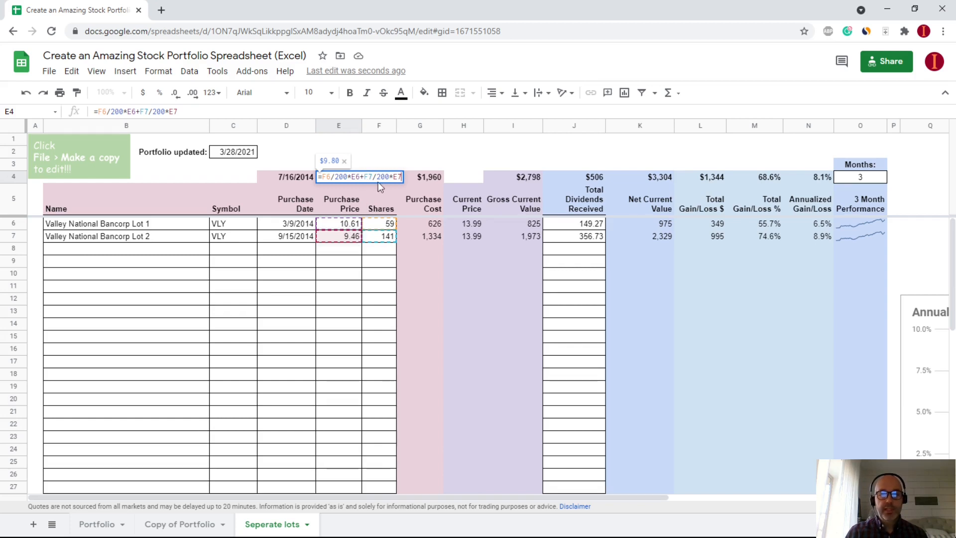
pyautogui.press('Escape')
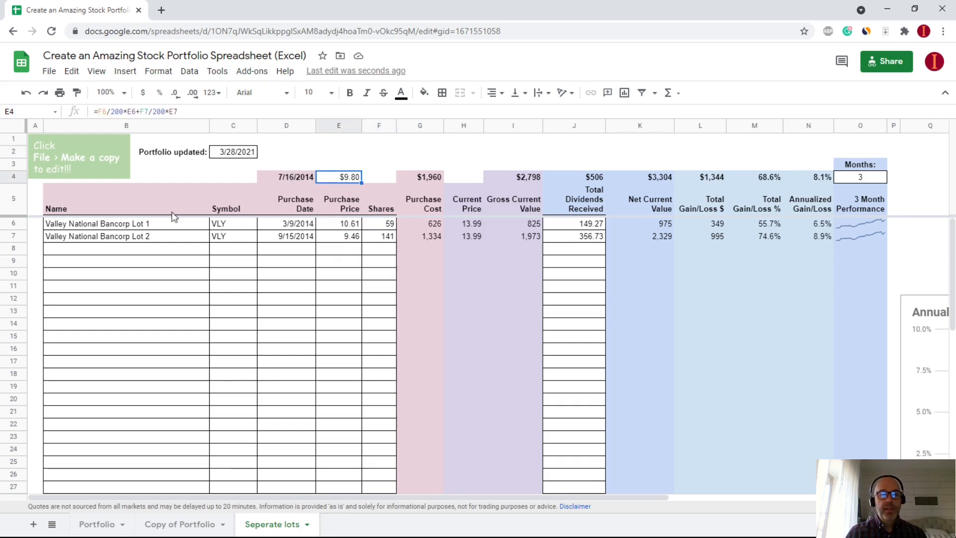
# - Review the two lots' purchase entries in B6:F7, the Copy of Portfolio sheet and the average price in E4
pyautogui.click(163, 223)
pyautogui.moveTo(238, 235); pyautogui.dragTo(367, 235)
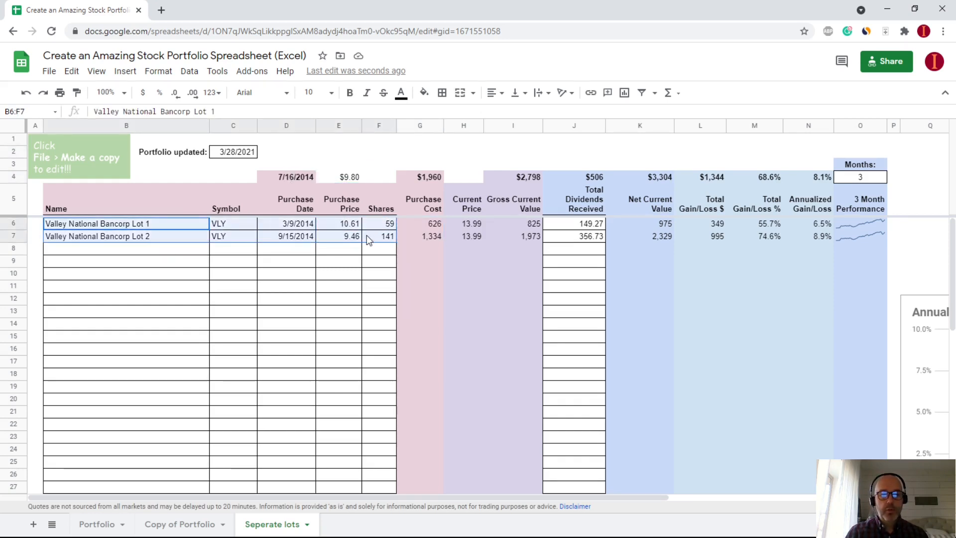
pyautogui.click(183, 526)
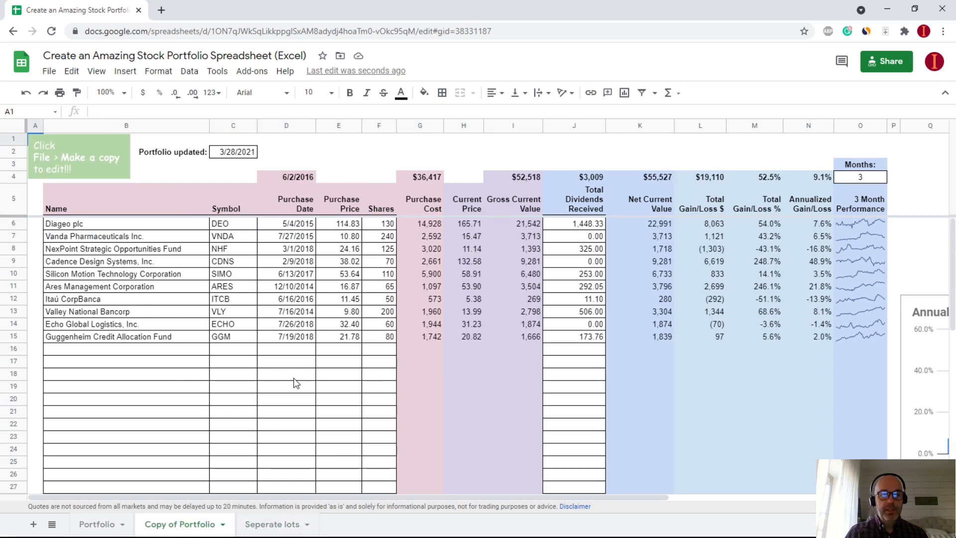
pyautogui.click(272, 523)
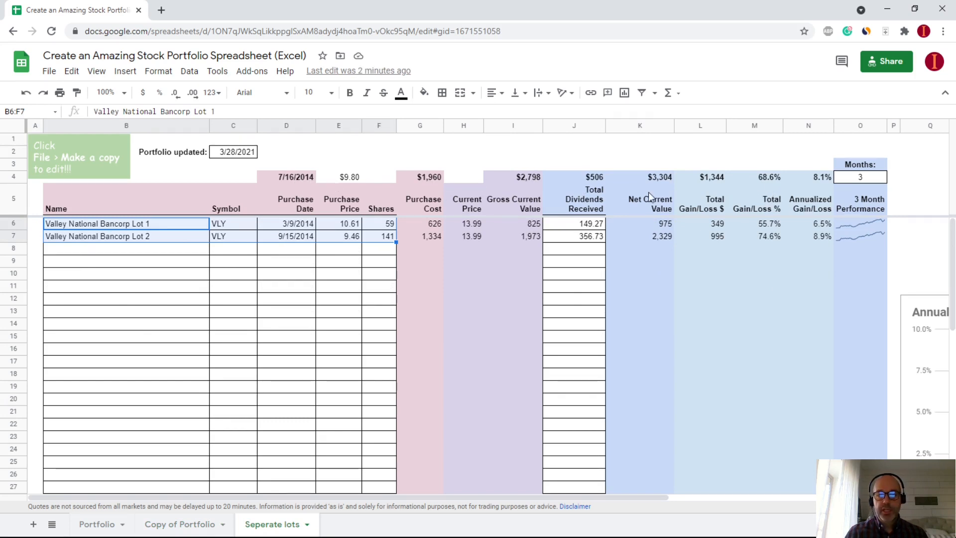
pyautogui.click(335, 176)
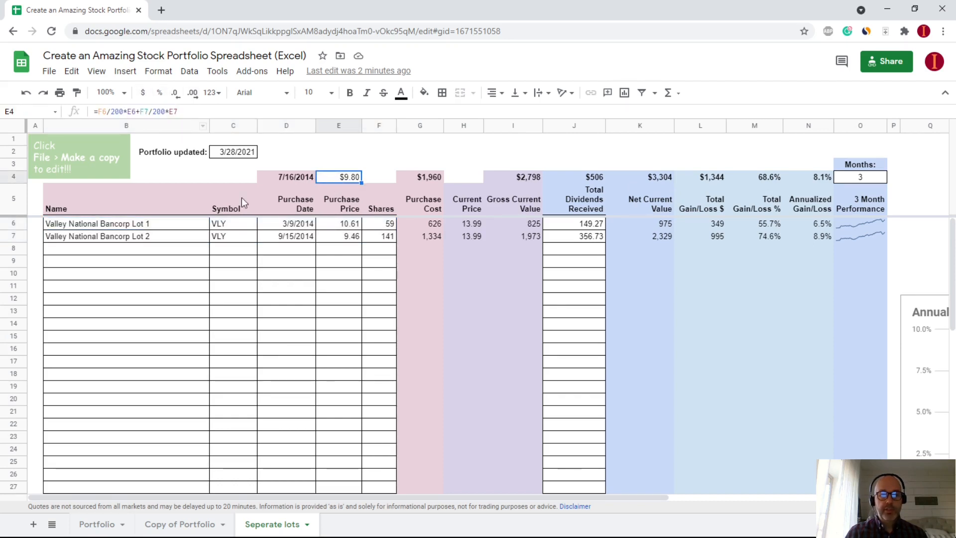